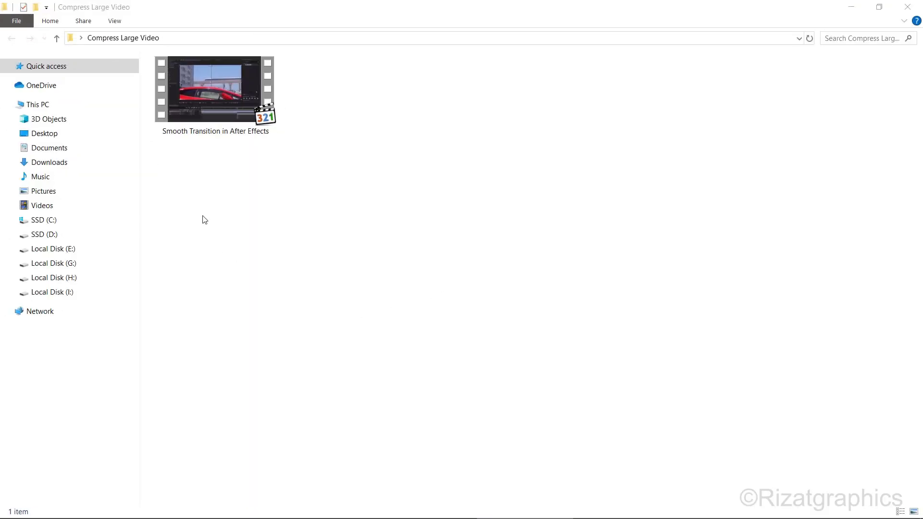
Check the Smooth Transition video's file size in Properties and preview it in the media player.
{"action": "left_click", "coordinate": [186, 136]}
{"action": "key", "text": "alt+Return"}
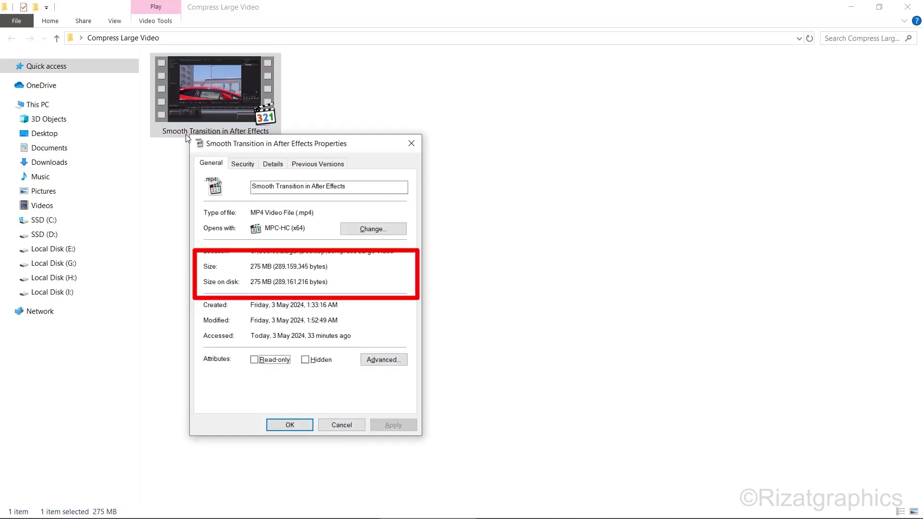
{"action": "left_click", "coordinate": [288, 425]}
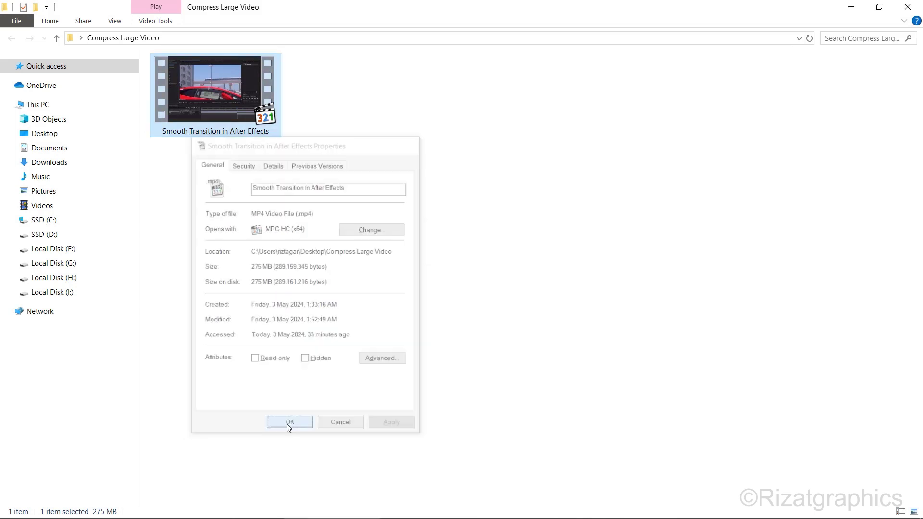
{"action": "double_click", "coordinate": [225, 116]}
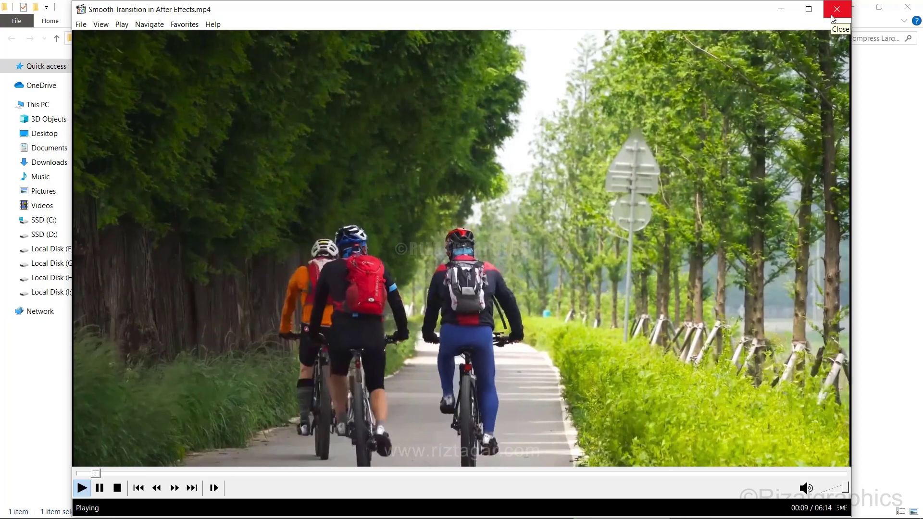
{"action": "left_click", "coordinate": [836, 9]}
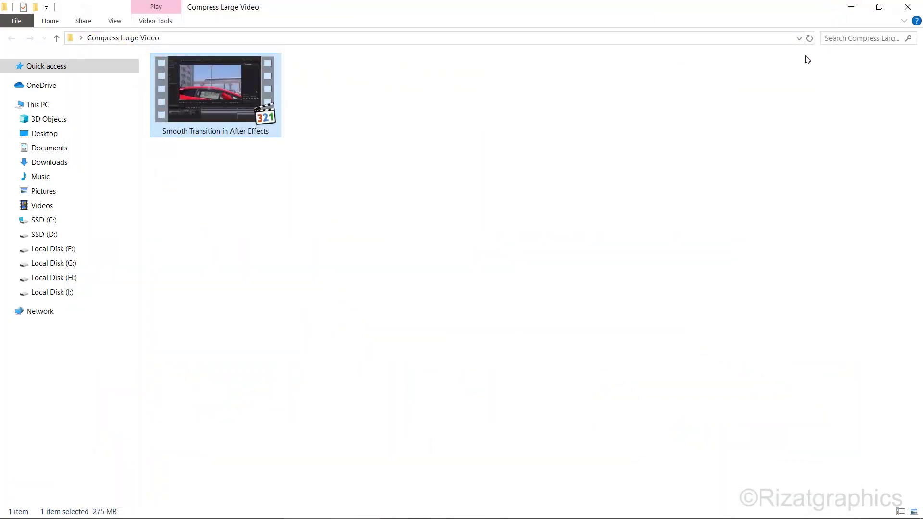
{"action": "left_click", "coordinate": [449, 235]}
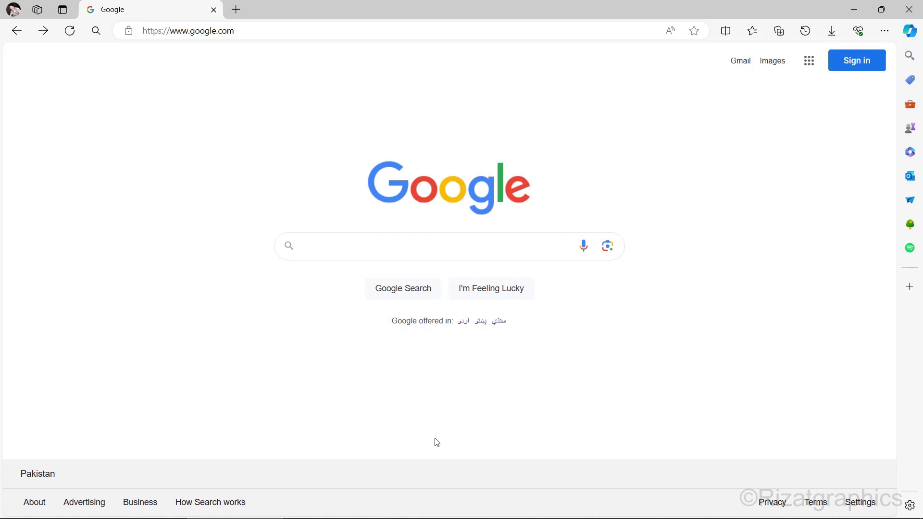
Search Google for 'handbrake download'.
{"action": "left_click", "coordinate": [437, 250]}
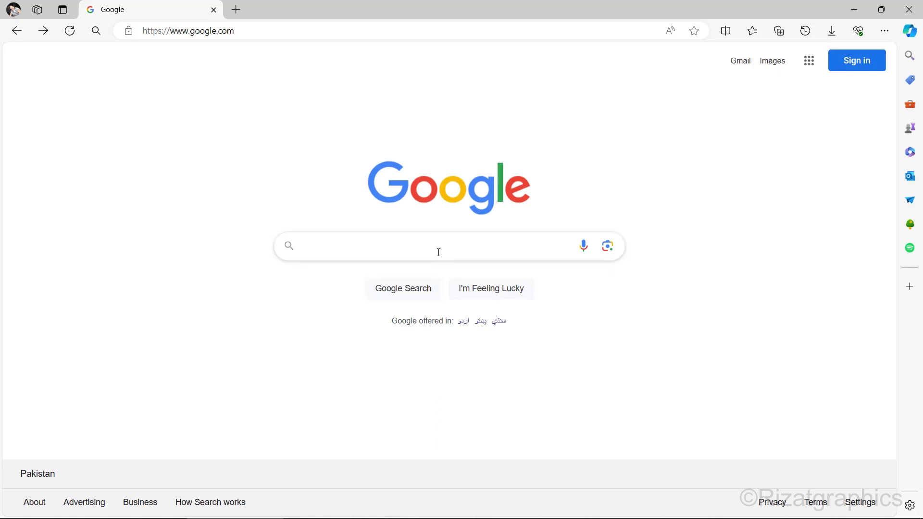
{"action": "type", "text": "handbrake download"}
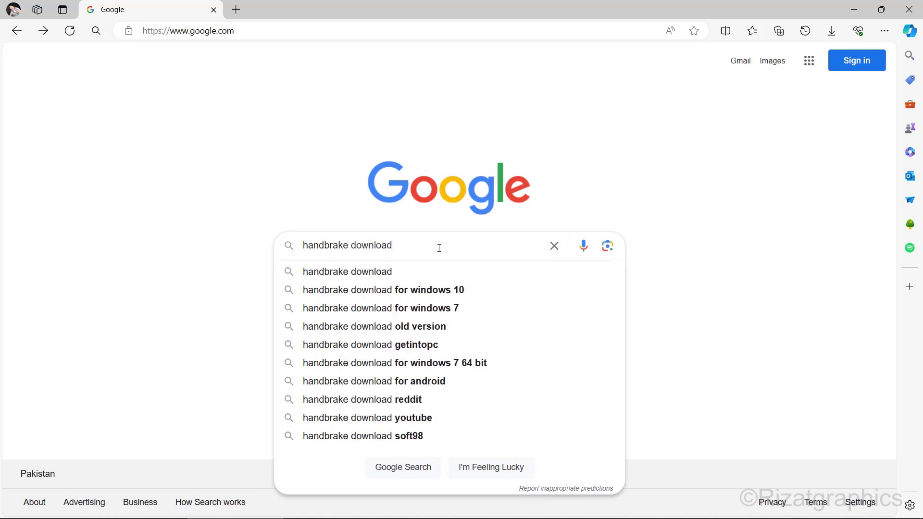
{"action": "left_click", "coordinate": [438, 271]}
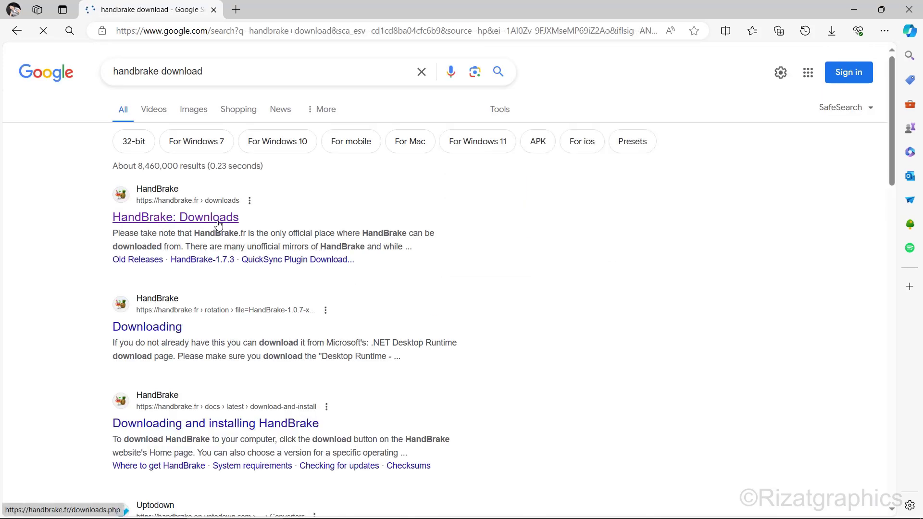
From the official HandBrake Downloads page, download the Windows x64 installer HandBrake-1.7.3-x86_64-Win_GUI.exe.
{"action": "left_click", "coordinate": [218, 224]}
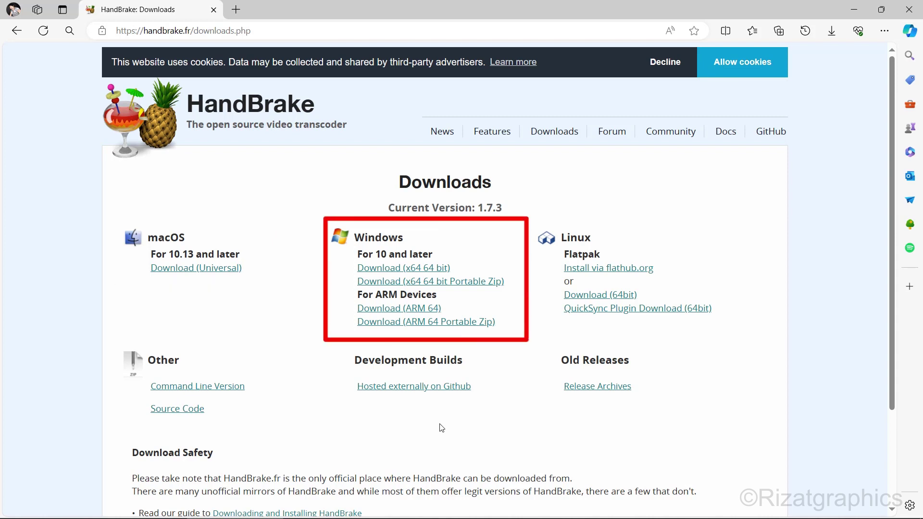
{"action": "left_click", "coordinate": [440, 272]}
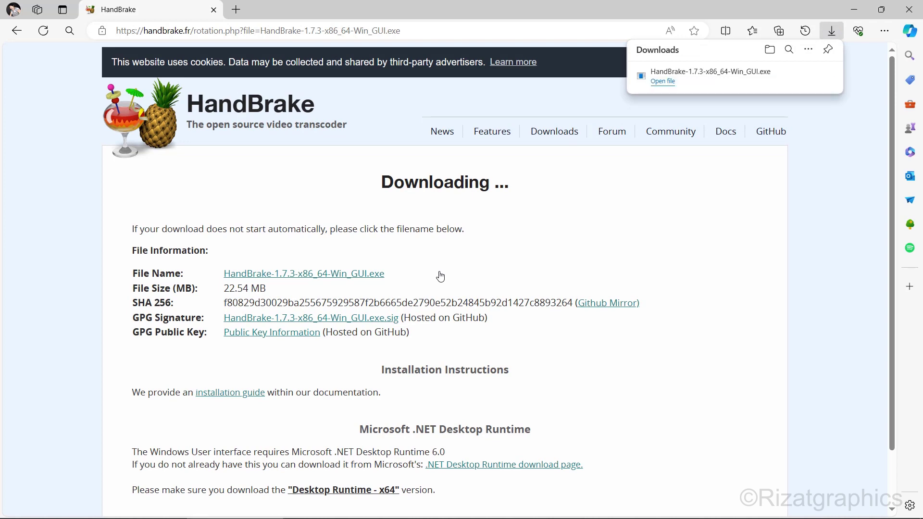
Run the downloaded installer and completely remove the existing HandBrake 1.7.3.
{"action": "left_click", "coordinate": [659, 81]}
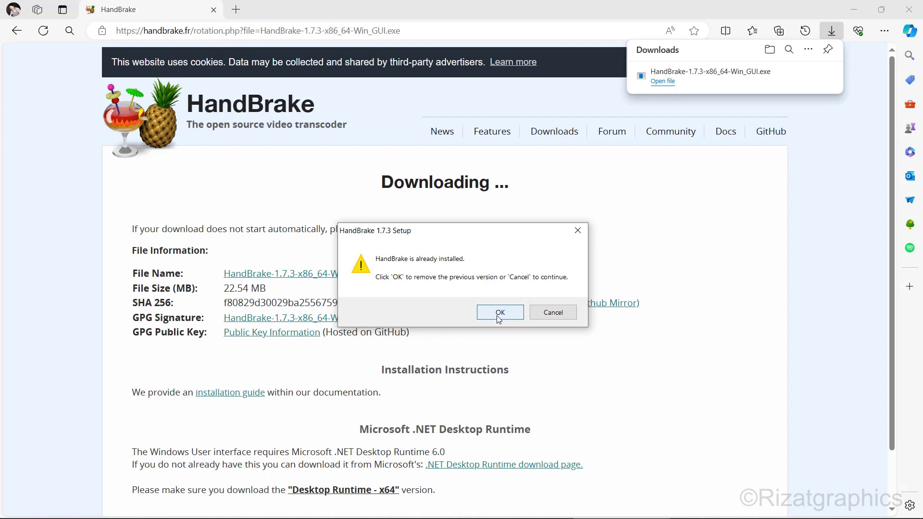
{"action": "left_click", "coordinate": [497, 315]}
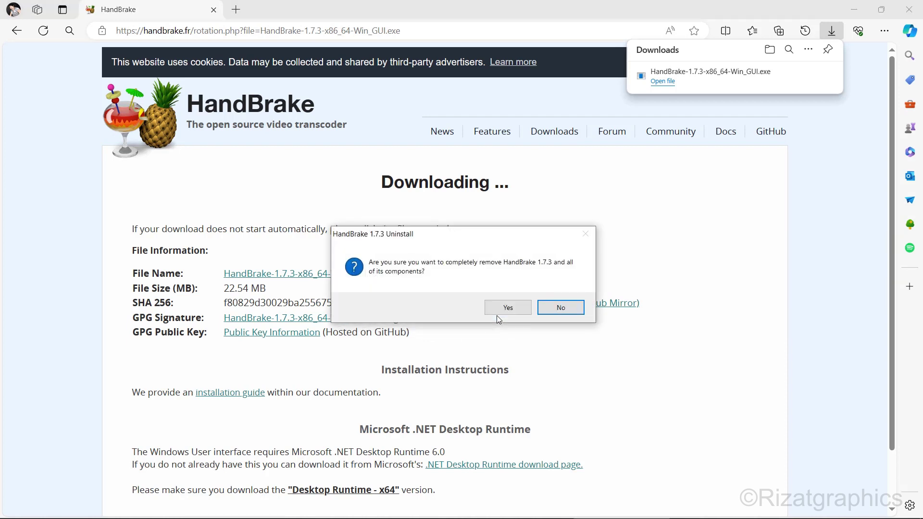
{"action": "left_click", "coordinate": [499, 314]}
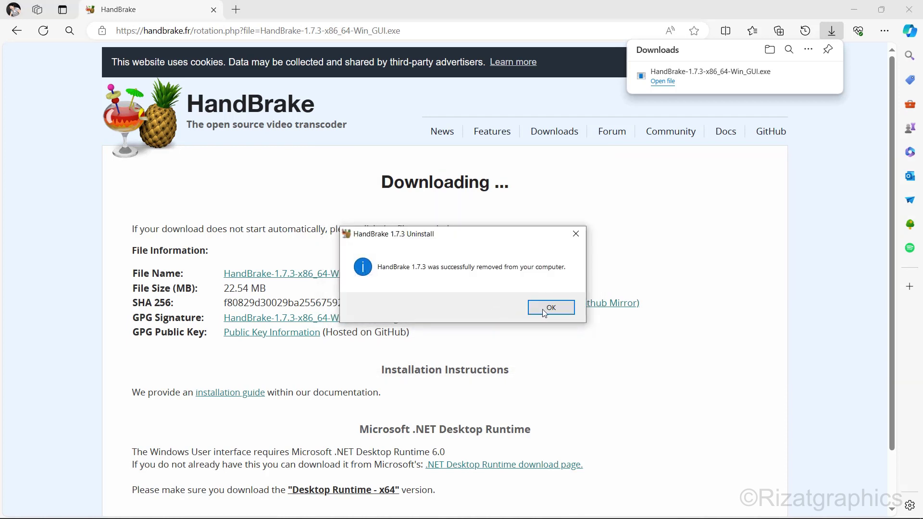
{"action": "left_click", "coordinate": [543, 310]}
Install HandBrake to the default folder after accepting the licence, with no desktop shortcut.
{"action": "left_click", "coordinate": [529, 360]}
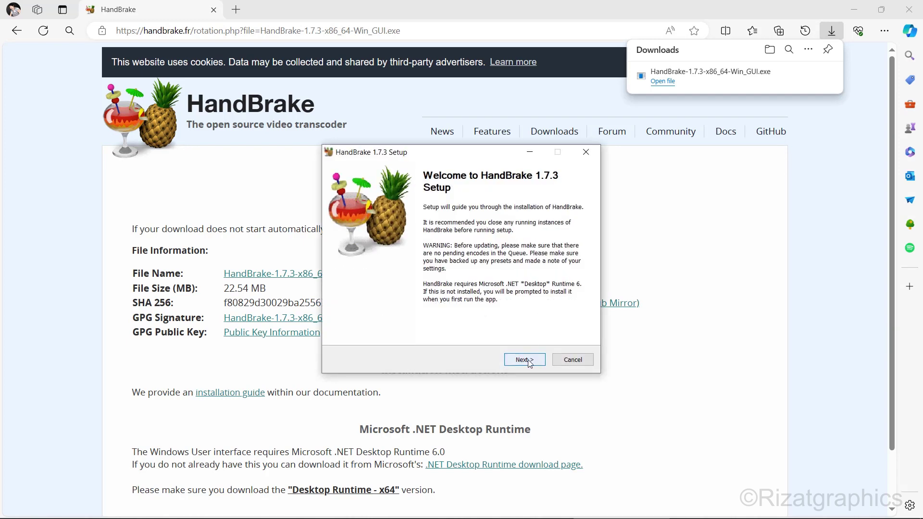
{"action": "left_click", "coordinate": [529, 361]}
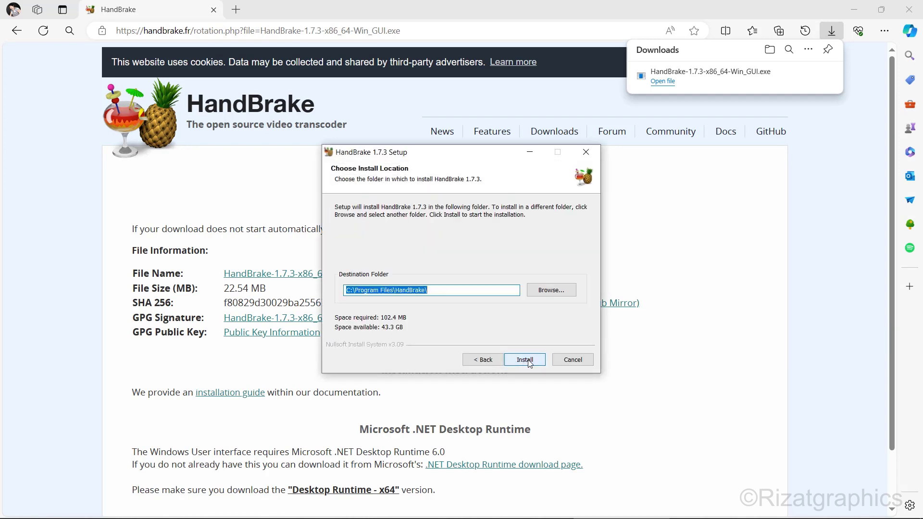
{"action": "left_click", "coordinate": [528, 361]}
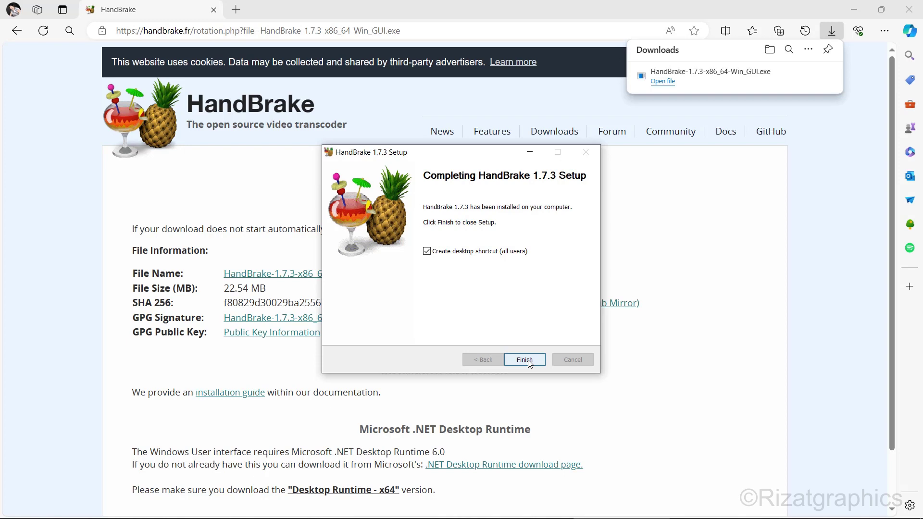
{"action": "left_click", "coordinate": [502, 252]}
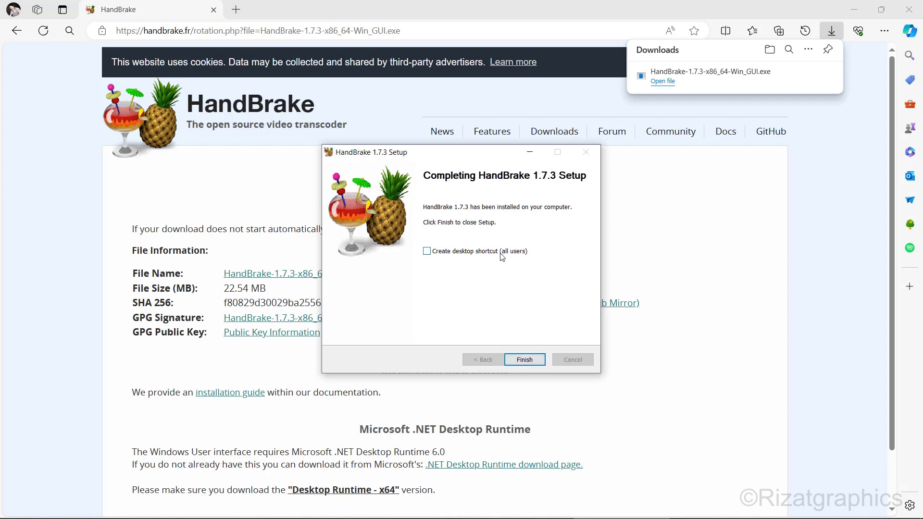
Finish the installer and load the Smooth Transition video into a maximized HandBrake window.
{"action": "left_click", "coordinate": [510, 360]}
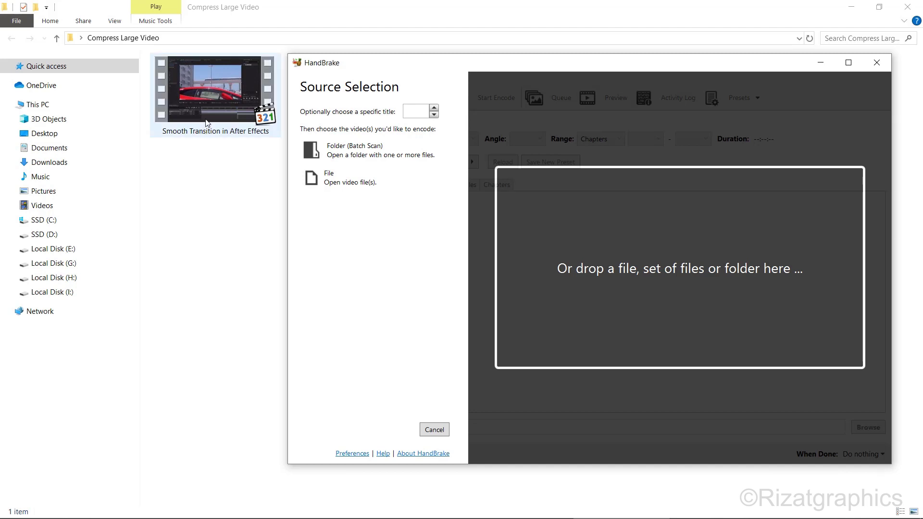
{"action": "left_click_drag", "start_coordinate": [207, 123], "coordinate": [386, 180]}
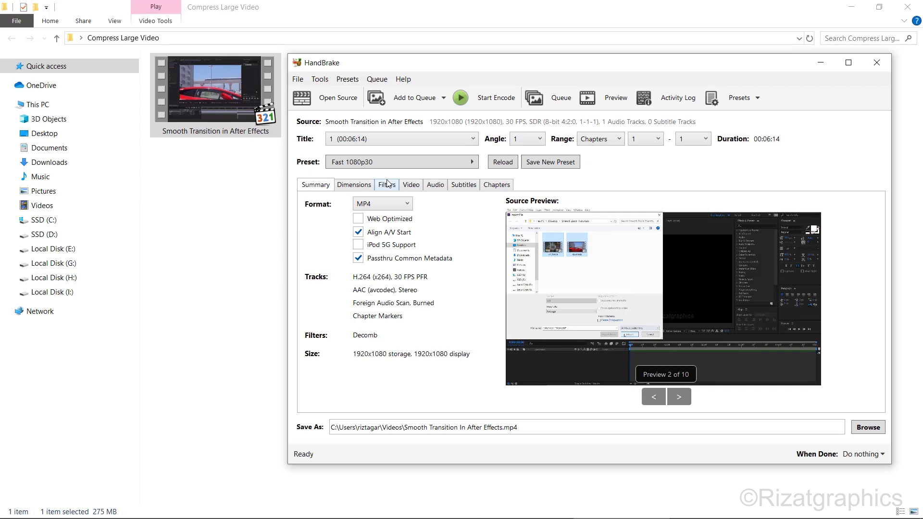
{"action": "double_click", "coordinate": [545, 63]}
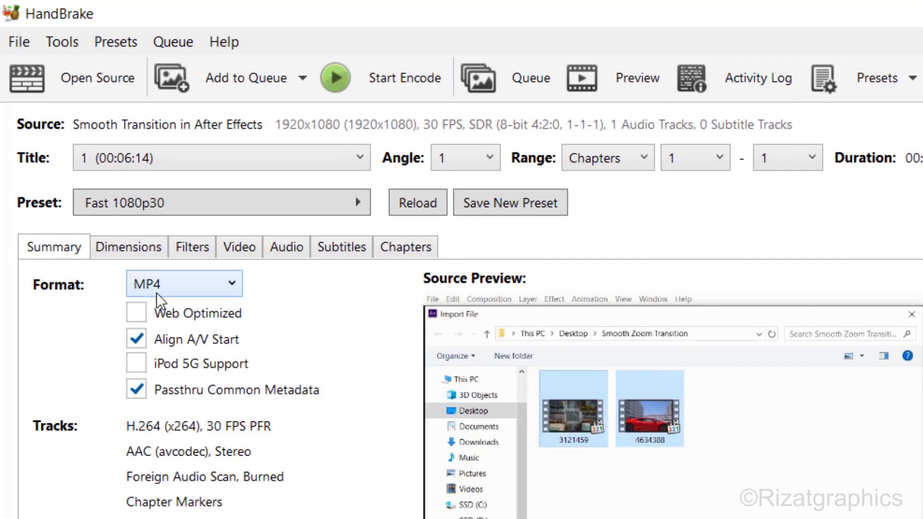
Keep MP4 as the output container and turn on Web Optimized.
{"action": "left_click", "coordinate": [229, 286]}
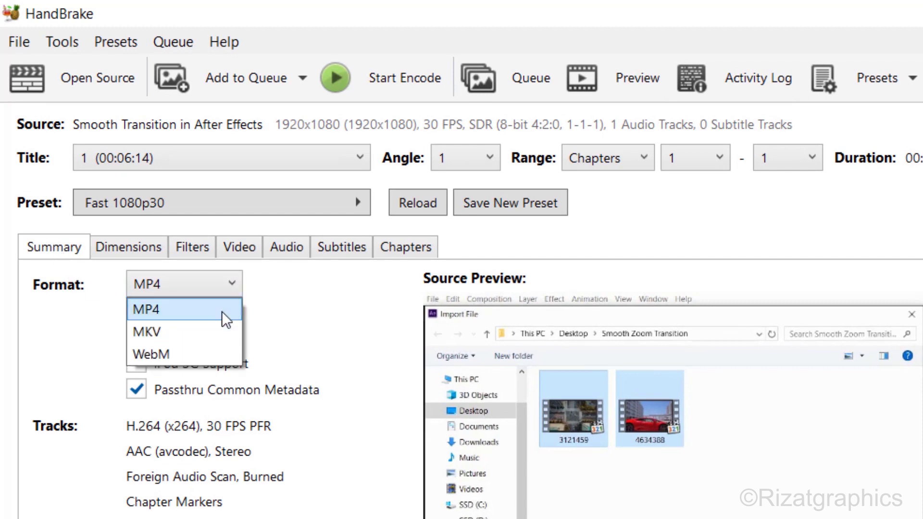
{"action": "left_click", "coordinate": [226, 315]}
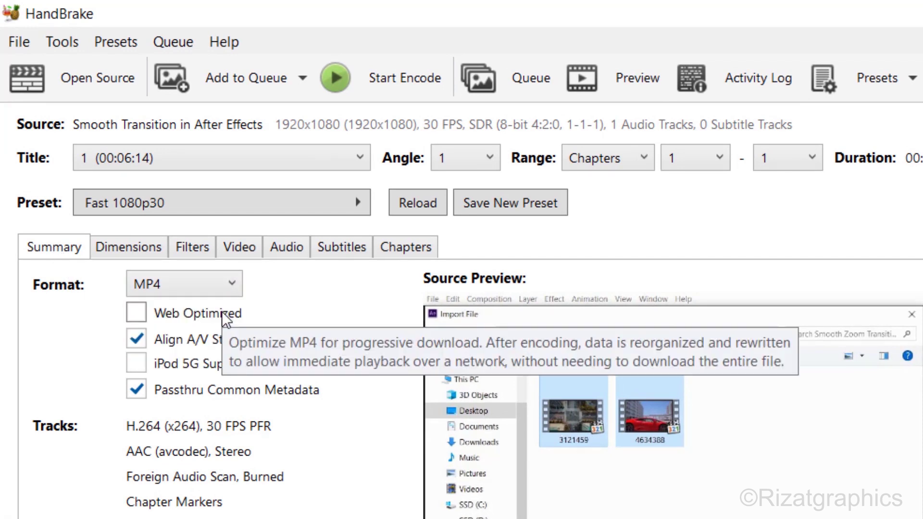
{"action": "left_click", "coordinate": [138, 318]}
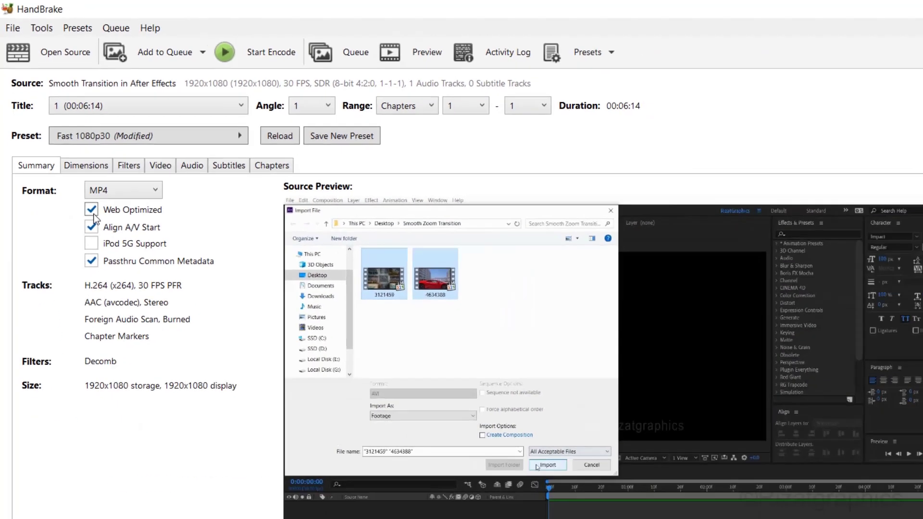
Leave the Dimensions resolution limit at 1080p HD, then view the Filters settings.
{"action": "left_click", "coordinate": [84, 166]}
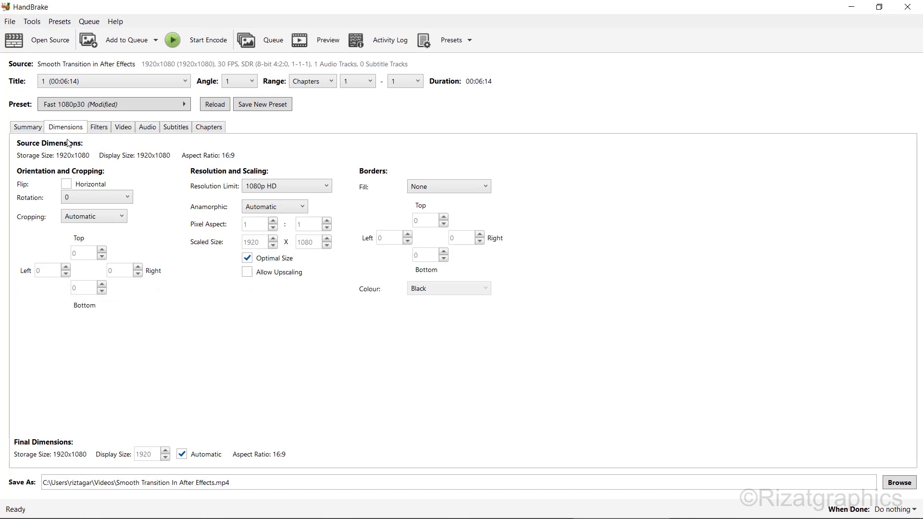
{"action": "left_click", "coordinate": [310, 190]}
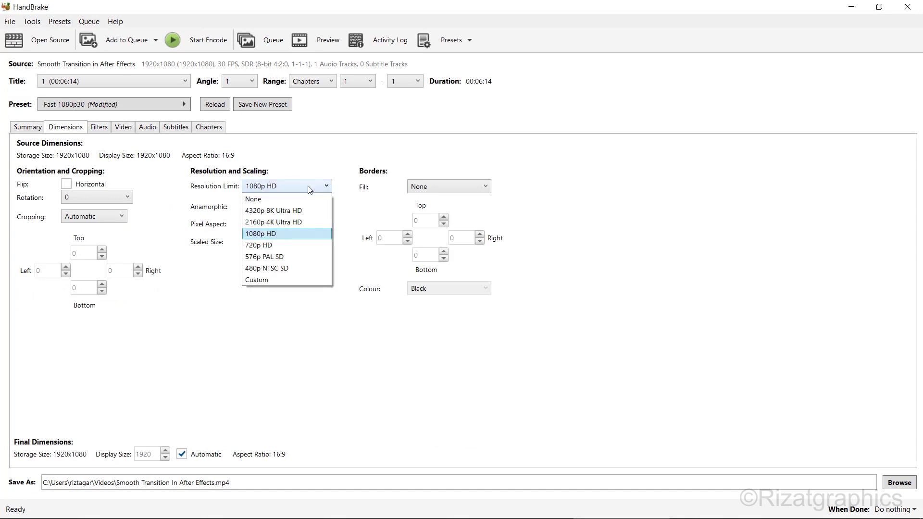
{"action": "left_click", "coordinate": [304, 236]}
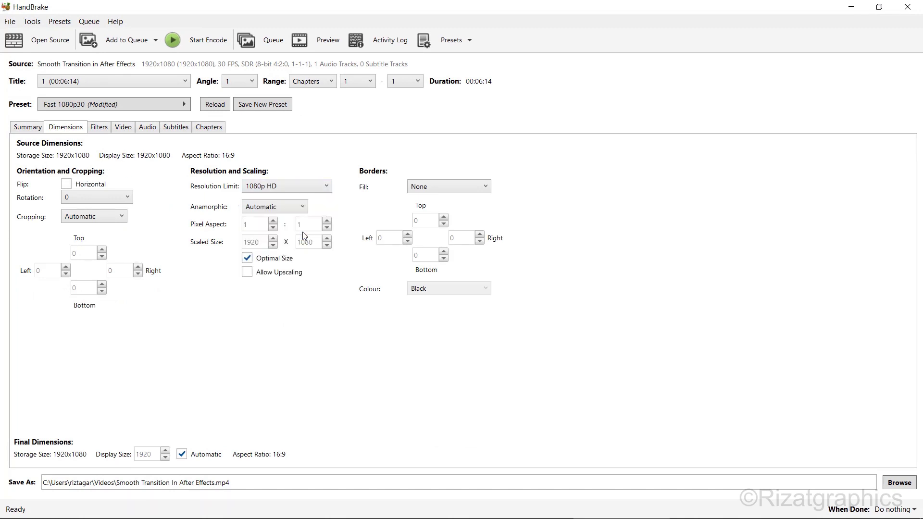
{"action": "left_click", "coordinate": [99, 130]}
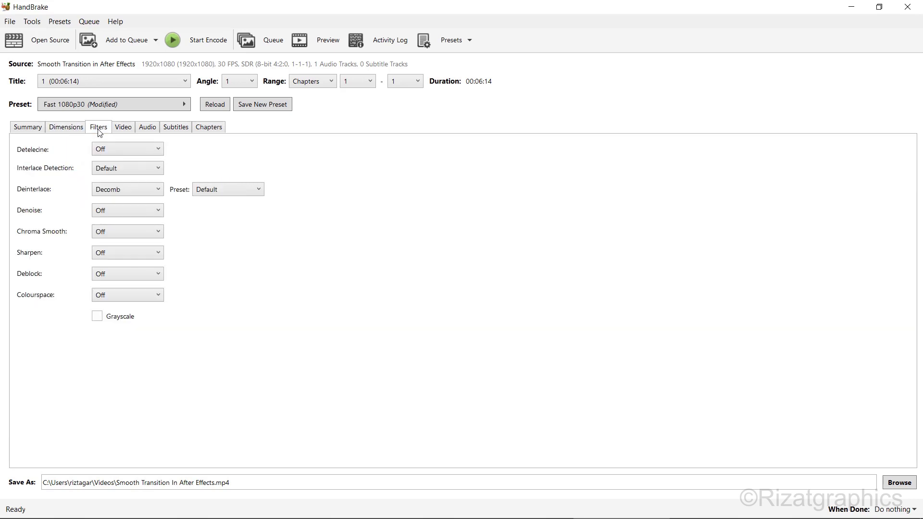
On the Video tab, keep the H.264 (x264) encoder at 30 FPS with Constant Framerate.
{"action": "left_click", "coordinate": [119, 131]}
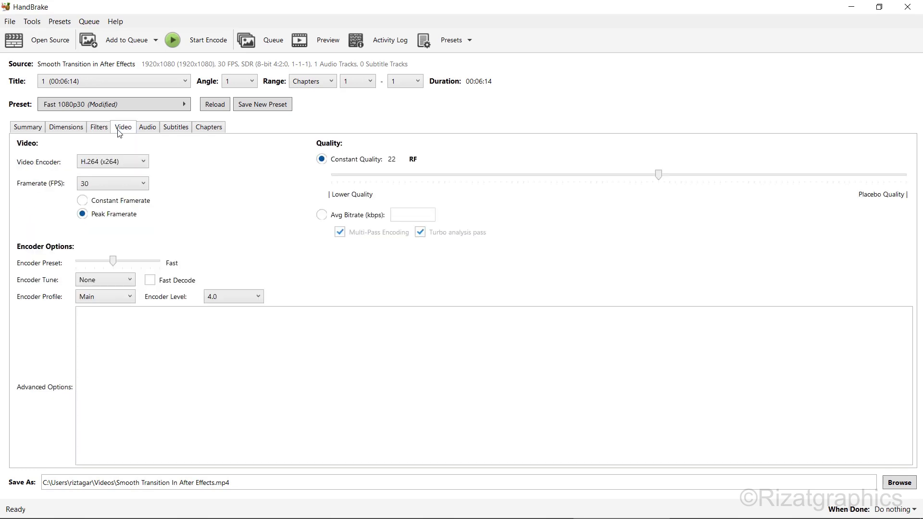
{"action": "left_click", "coordinate": [123, 164]}
{"action": "left_click", "coordinate": [122, 196]}
{"action": "left_click", "coordinate": [124, 186]}
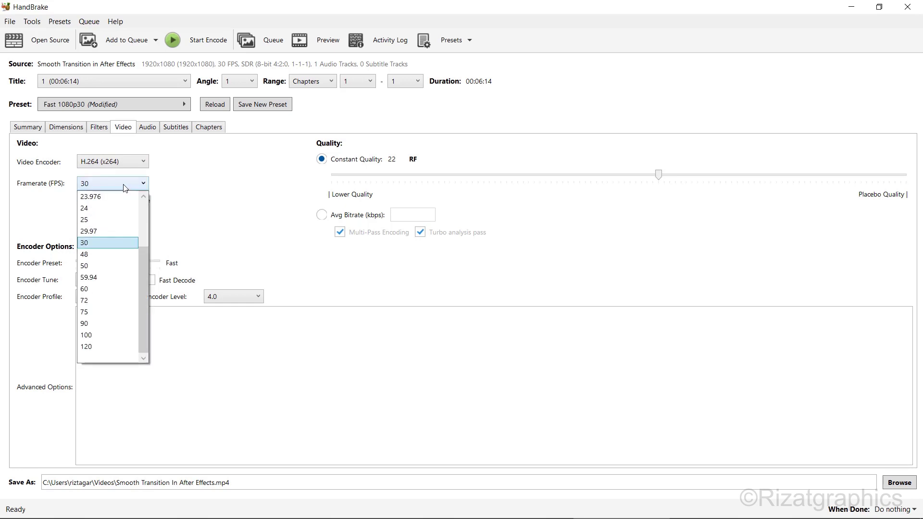
{"action": "left_click", "coordinate": [124, 244]}
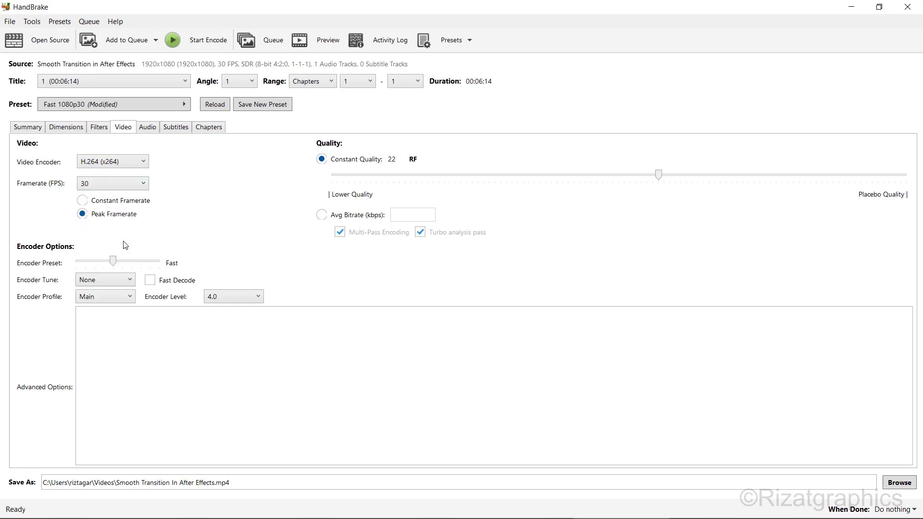
{"action": "left_click", "coordinate": [129, 202]}
Try the constant quality slider at RF 17.5 and 31.5, leaving it at RF 22.
{"action": "mouse_move", "coordinate": [657, 176]}
{"action": "left_click_drag", "start_coordinate": [657, 176], "coordinate": [765, 181]}
{"action": "left_click_drag", "start_coordinate": [765, 180], "coordinate": [656, 193]}
Review the Audio, Subtitles and Chapters tabs, then return to the Summary.
{"action": "left_click", "coordinate": [152, 129]}
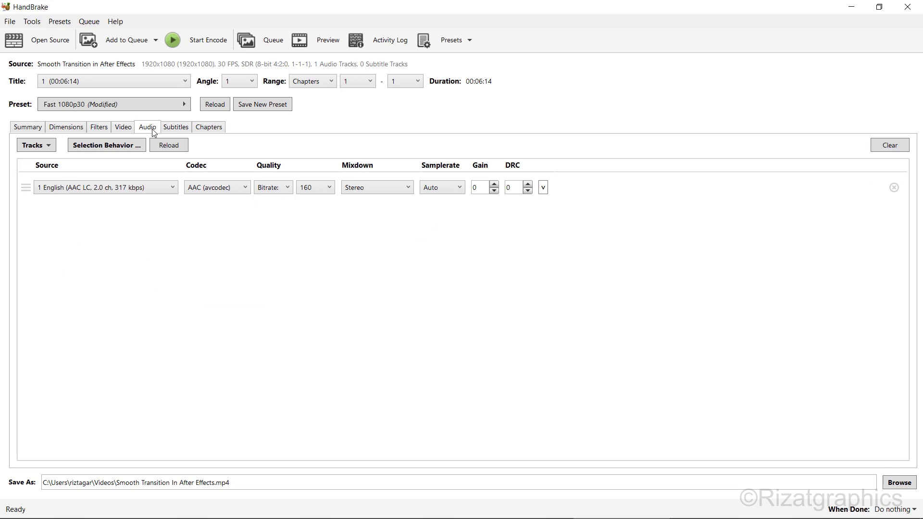
{"action": "left_click", "coordinate": [174, 127]}
{"action": "left_click", "coordinate": [208, 131]}
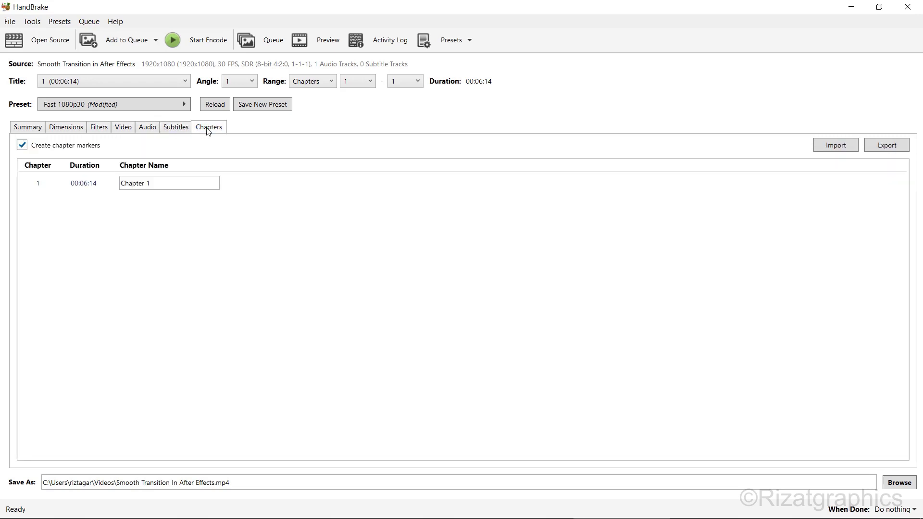
{"action": "left_click", "coordinate": [39, 130]}
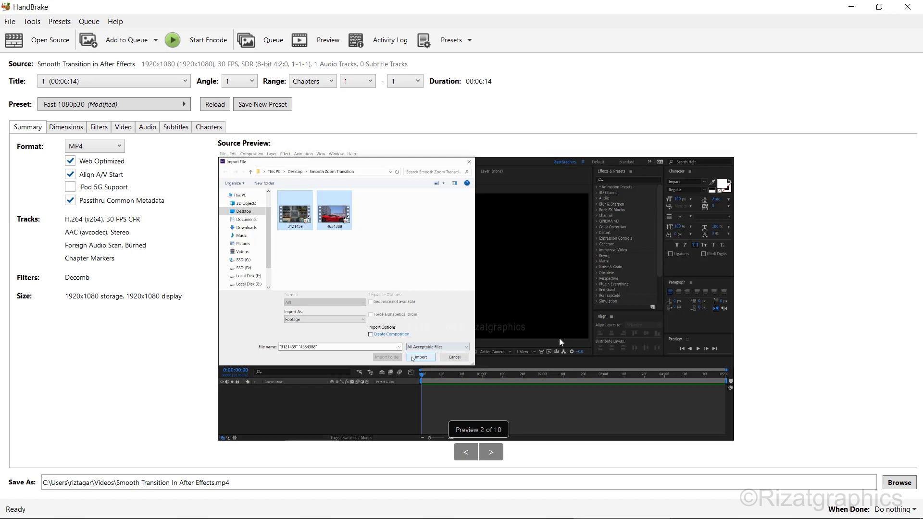
Save the output as 'Smooth Transition In After Effects - Compressed' and start the encode.
{"action": "left_click", "coordinate": [899, 483]}
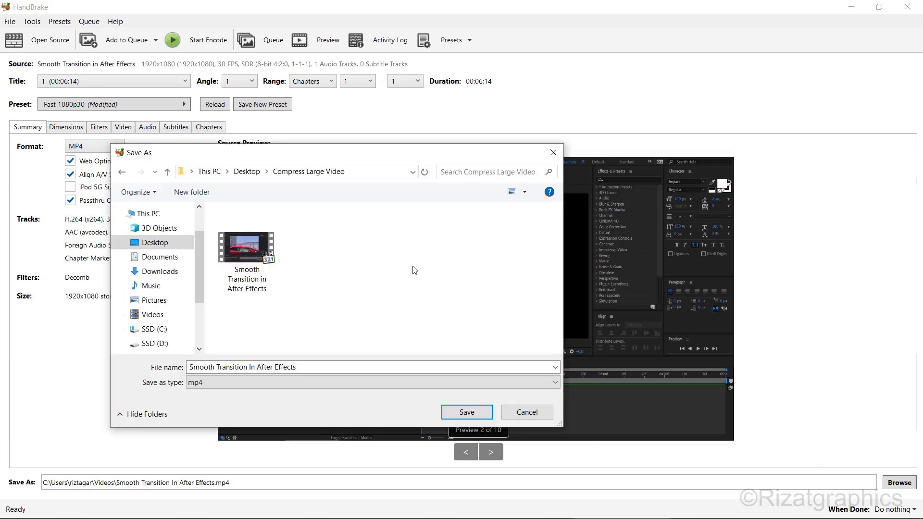
{"action": "left_click", "coordinate": [354, 366]}
{"action": "left_click", "coordinate": [375, 366]}
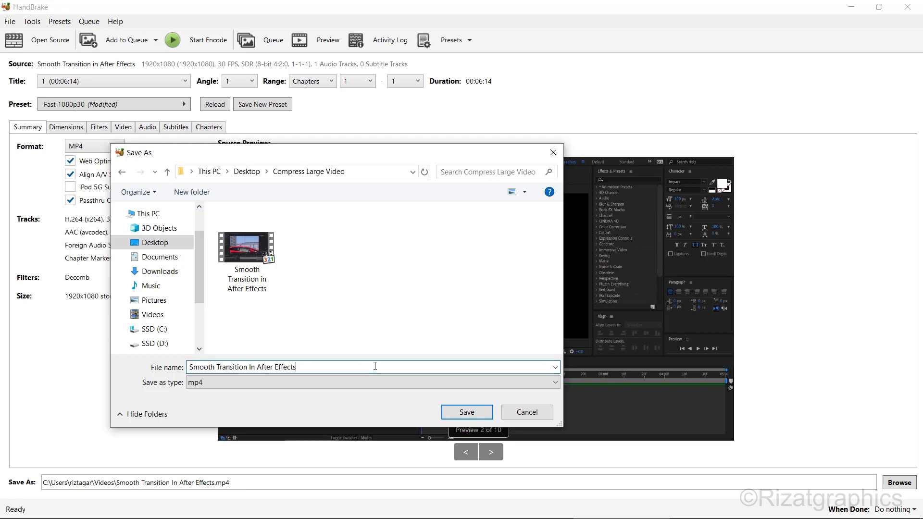
{"action": "type", "text": "- Compressed"}
{"action": "left_click", "coordinate": [453, 414]}
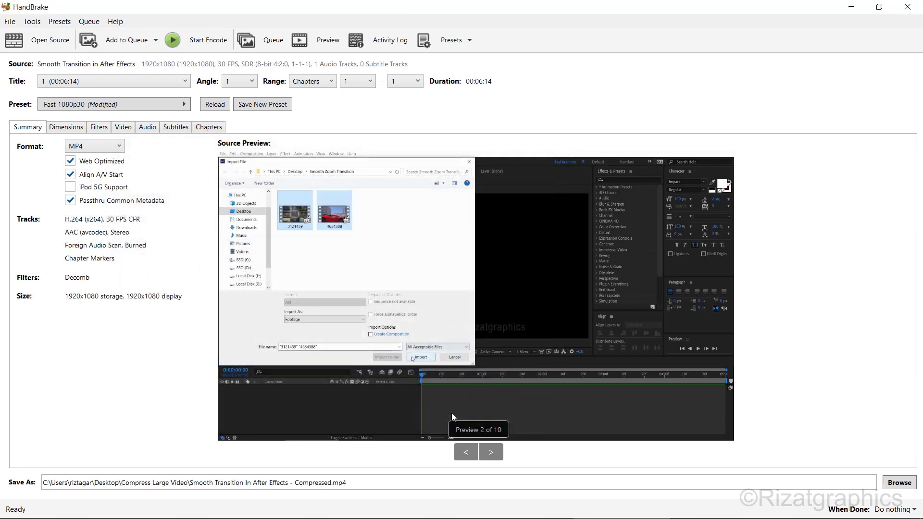
{"action": "left_click", "coordinate": [458, 451]}
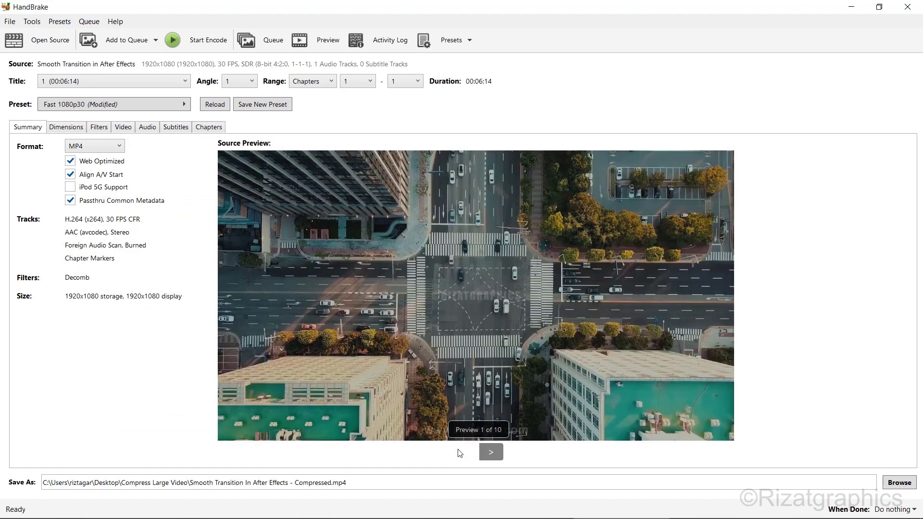
{"action": "left_click", "coordinate": [209, 41]}
Minimize HandBrake, compare the 43.2 MB Compressed file with the 275 MB original, and play it.
{"action": "left_click", "coordinate": [849, 10]}
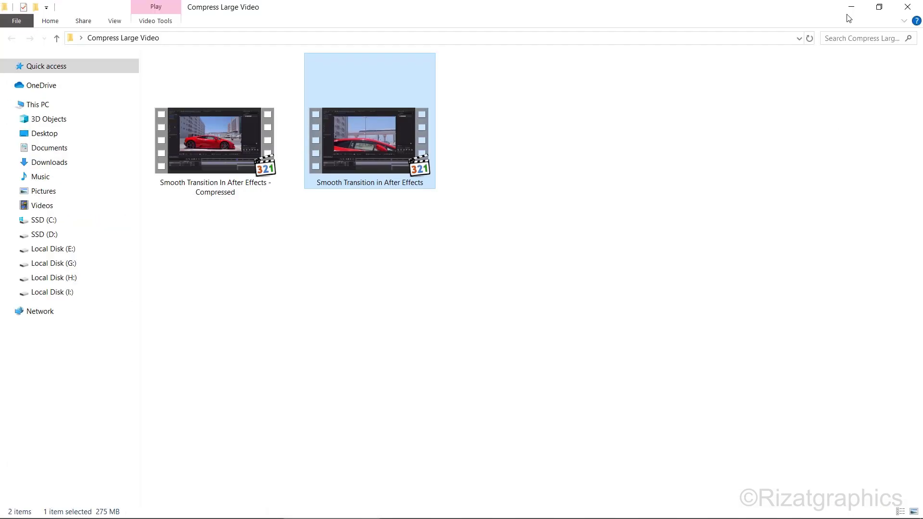
{"action": "left_click", "coordinate": [252, 175]}
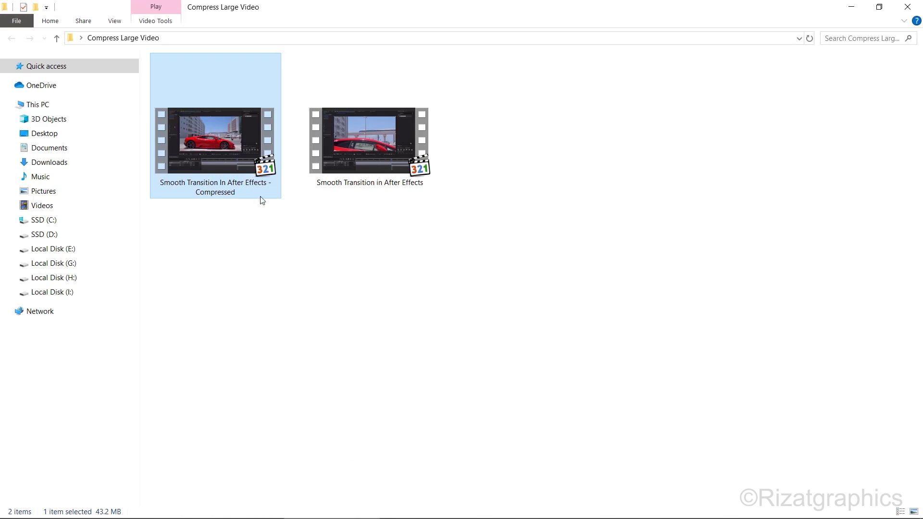
{"action": "mouse_move", "coordinate": [364, 182]}
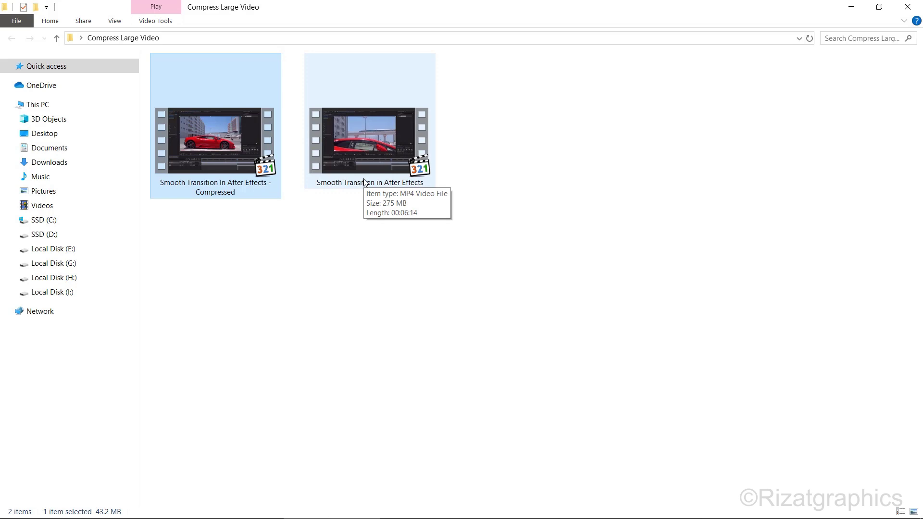
{"action": "mouse_move", "coordinate": [228, 192]}
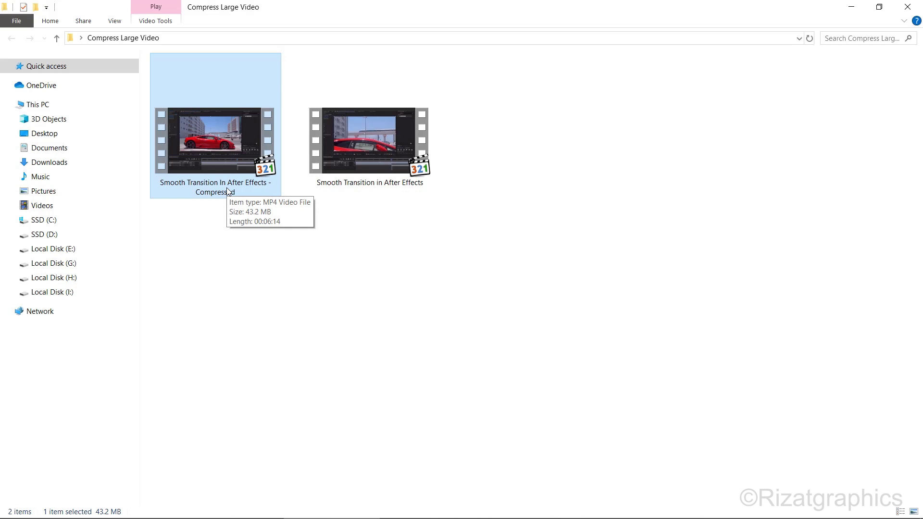
{"action": "double_click", "coordinate": [228, 192]}
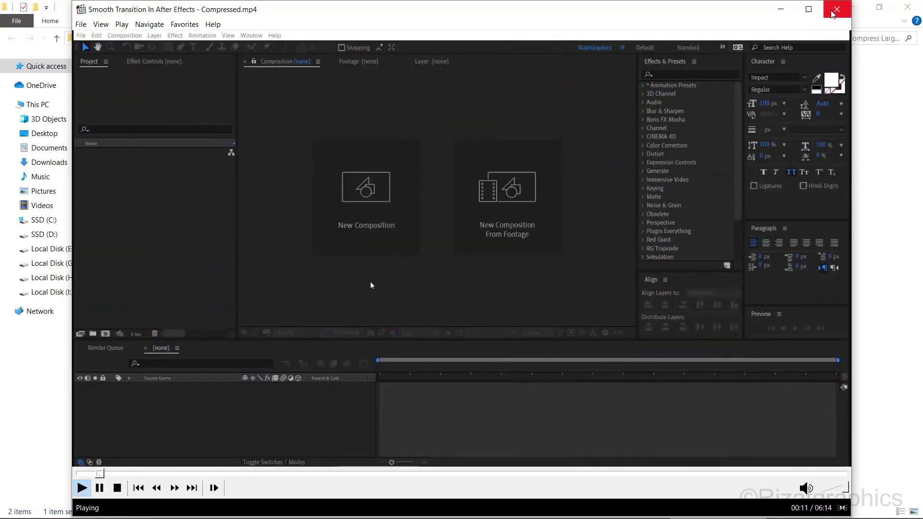
Close MPC-HC after watching the compressed video.
{"action": "left_click", "coordinate": [836, 9]}
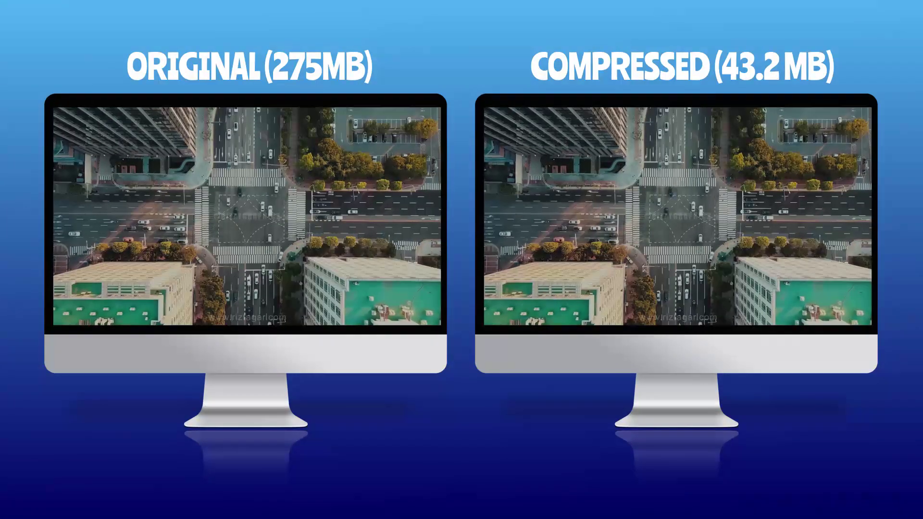